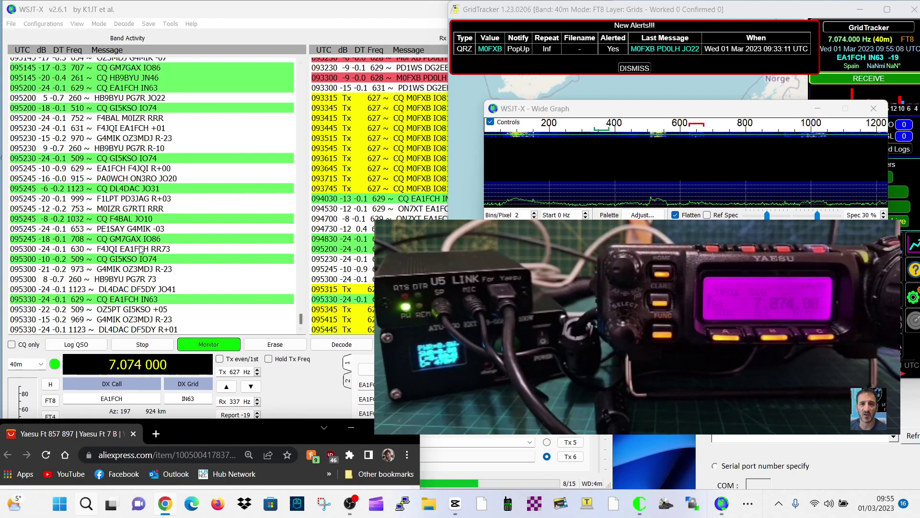
# - Browse the U5 Link product photos showing its cable kit and black metal case
pyautogui.click(72, 433)
pyautogui.moveTo(51, 459)
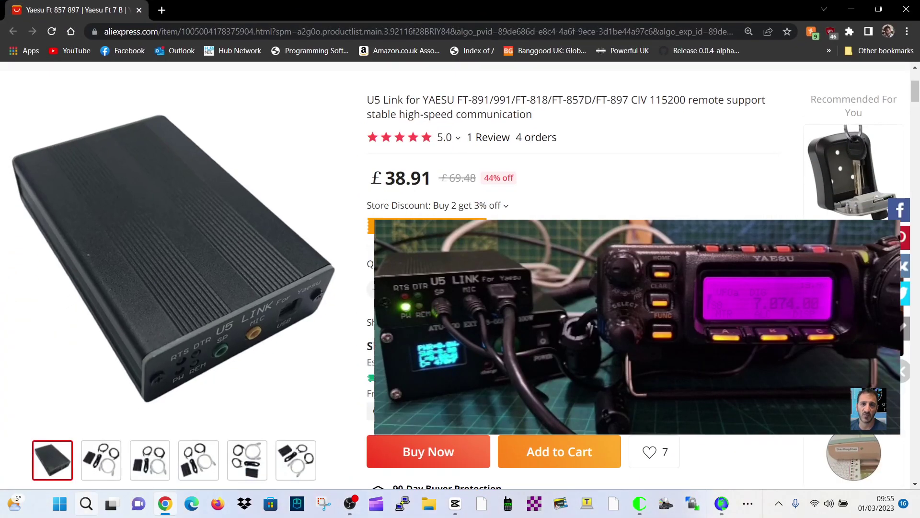
pyautogui.click(150, 459)
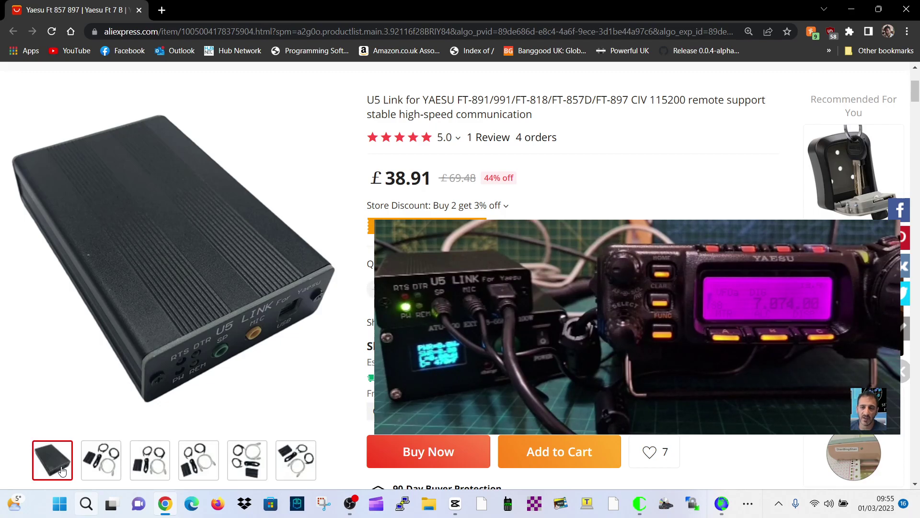
# - Shrink Chrome and open WSJT-X settings showing Yaesu FT-857 on COM11 at 38400 baud
pyautogui.click(881, 12)
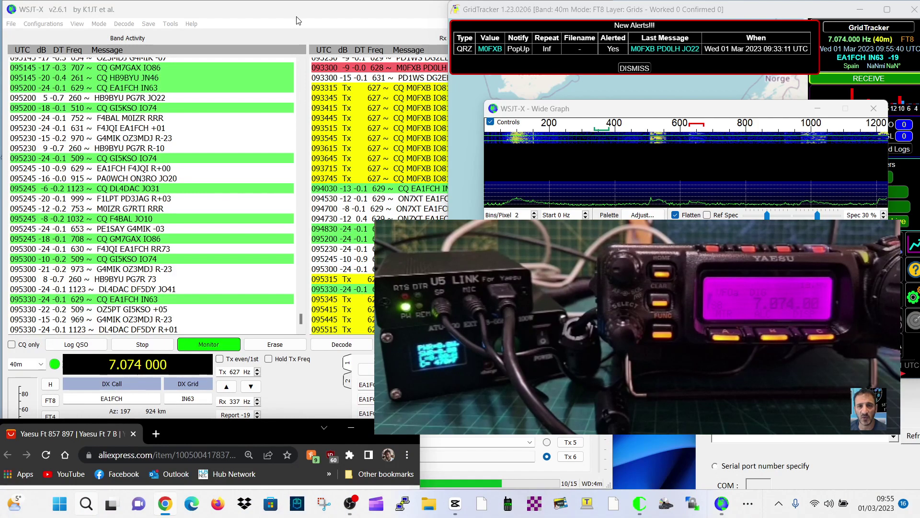
pyautogui.click(298, 16)
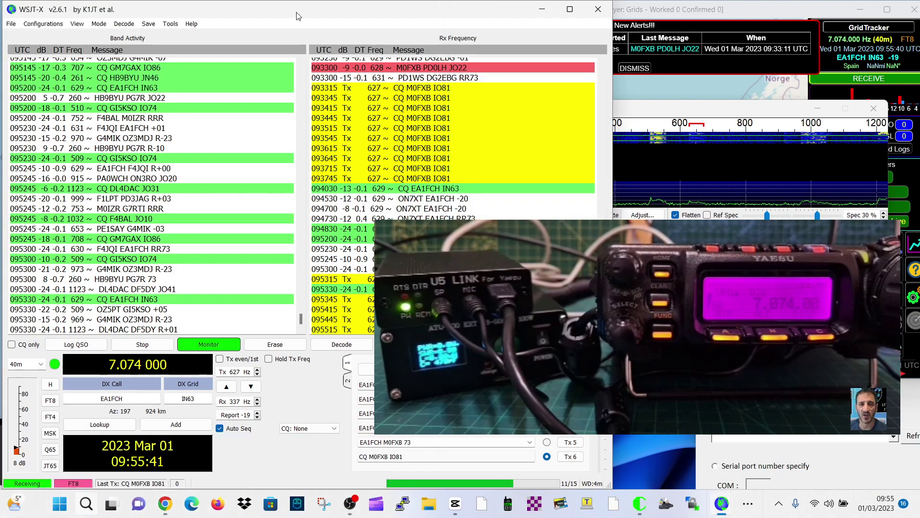
pyautogui.click(12, 23)
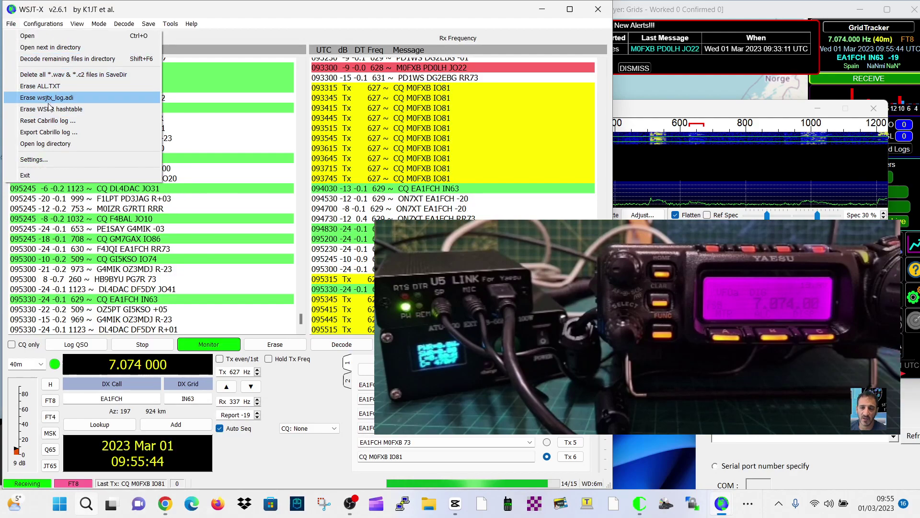
pyautogui.click(47, 158)
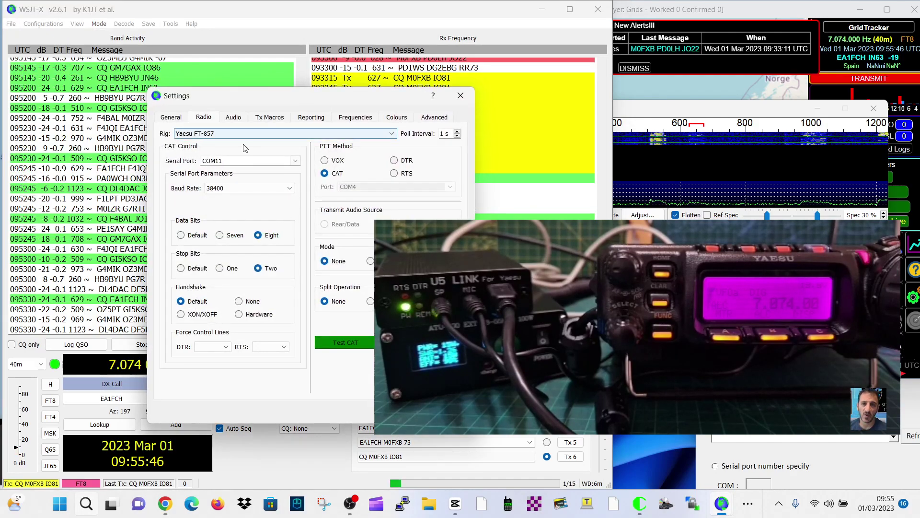
# - Open Device Manager and expand Ports to confirm USB Serial Port COM11
pyautogui.rightClick(60, 504)
pyautogui.click(82, 244)
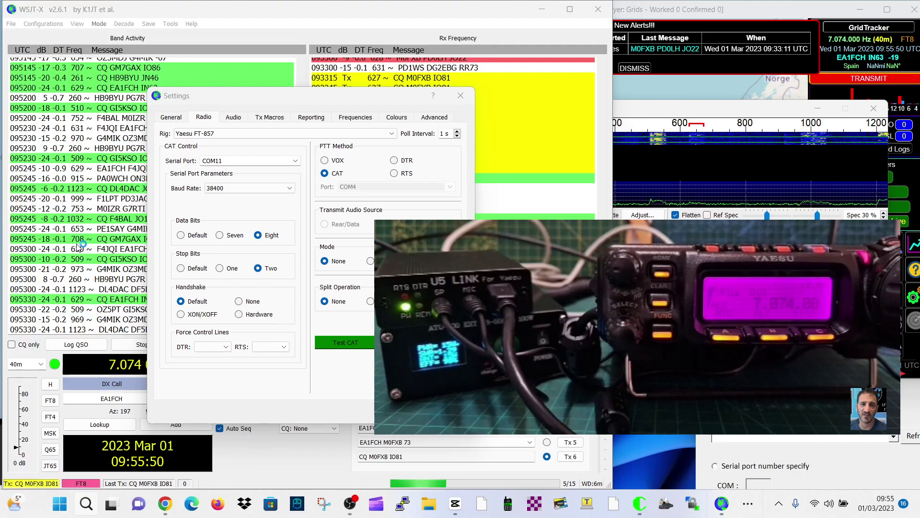
pyautogui.doubleClick(114, 255)
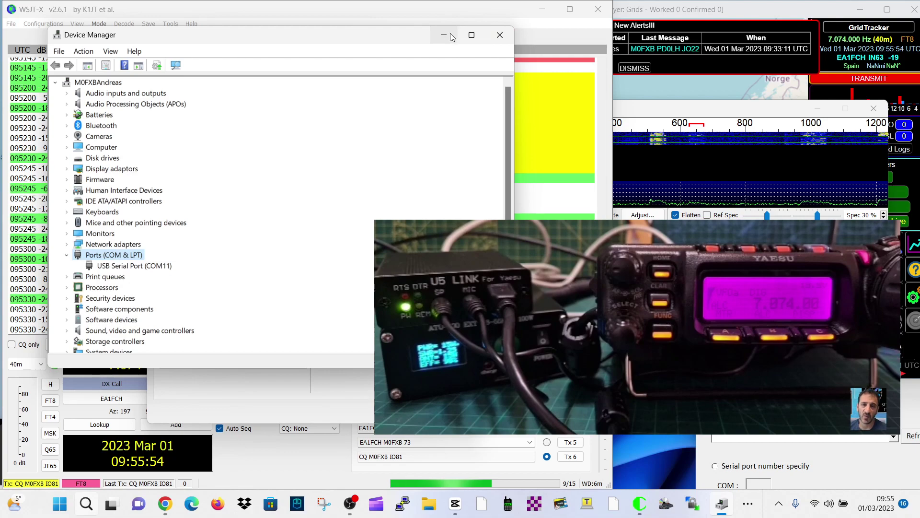
# - Close Device Manager and review the radio settings: 38400 baud, 8 data bits, 2 stop bits, CAT PTT
pyautogui.click(499, 35)
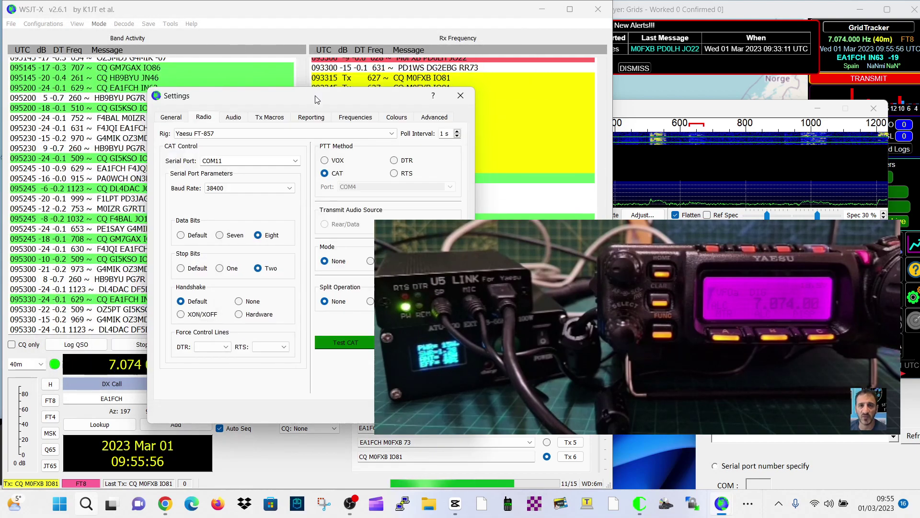
pyautogui.moveTo(311, 94); pyautogui.dragTo(292, 56)
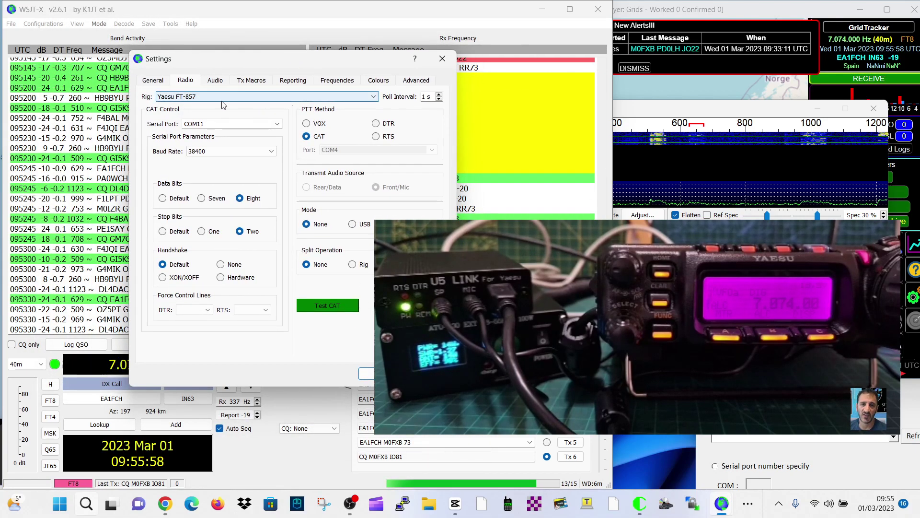
pyautogui.click(229, 151)
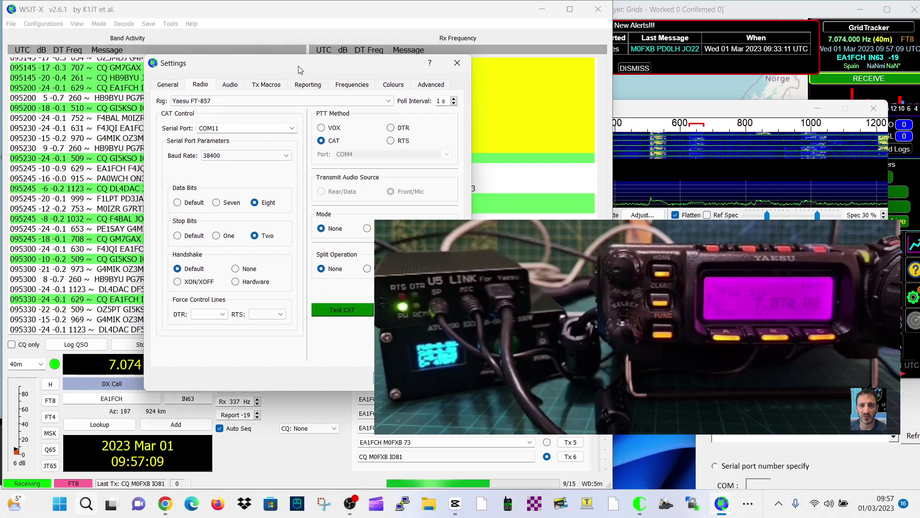
pyautogui.moveTo(284, 61); pyautogui.dragTo(309, 83)
# - Check USB PnP Sound Device mono audio in and out, then view General settings (M0FXB)
pyautogui.click(240, 102)
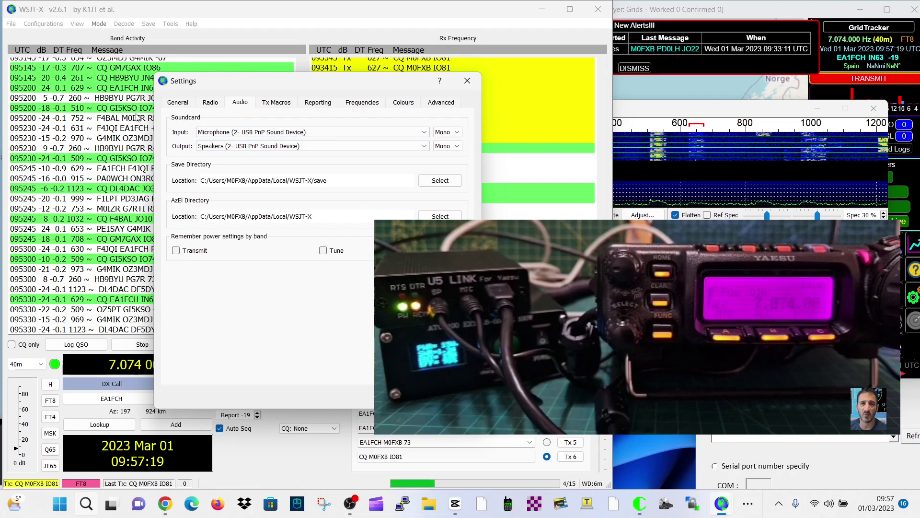
pyautogui.click(179, 102)
# - Close WSJT-X settings and bring the GridTracker map in front of the decode lists
pyautogui.moveTo(311, 88); pyautogui.dragTo(222, 78)
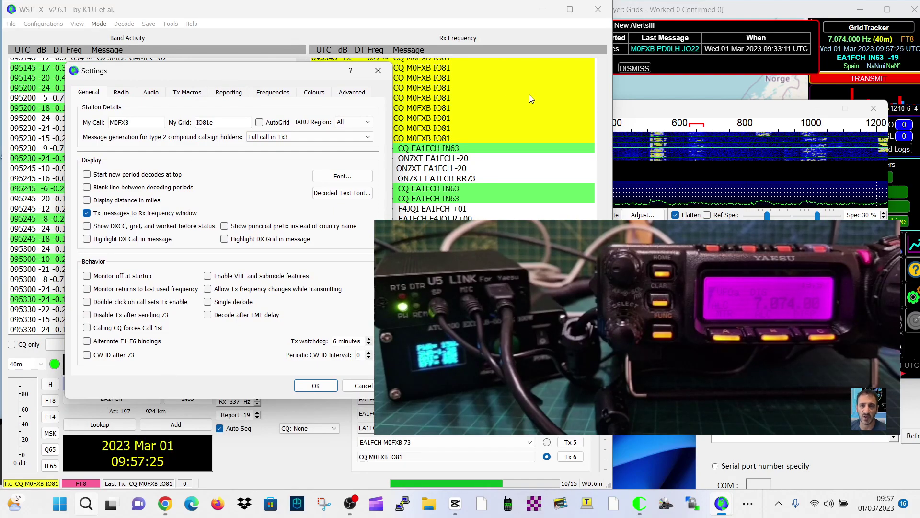
pyautogui.click(315, 386)
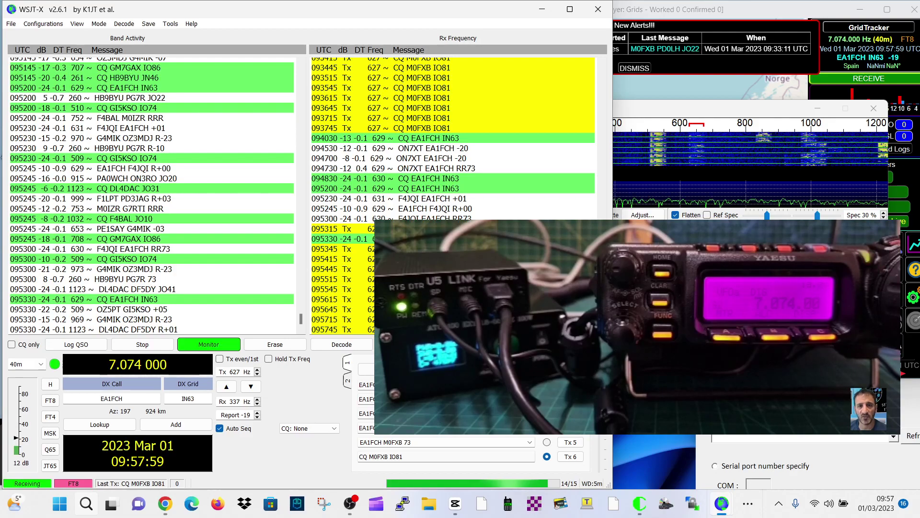
pyautogui.scroll(3, 453, 179)
pyautogui.scroll(3, 453, 180)
pyautogui.scroll(3, 453, 180)
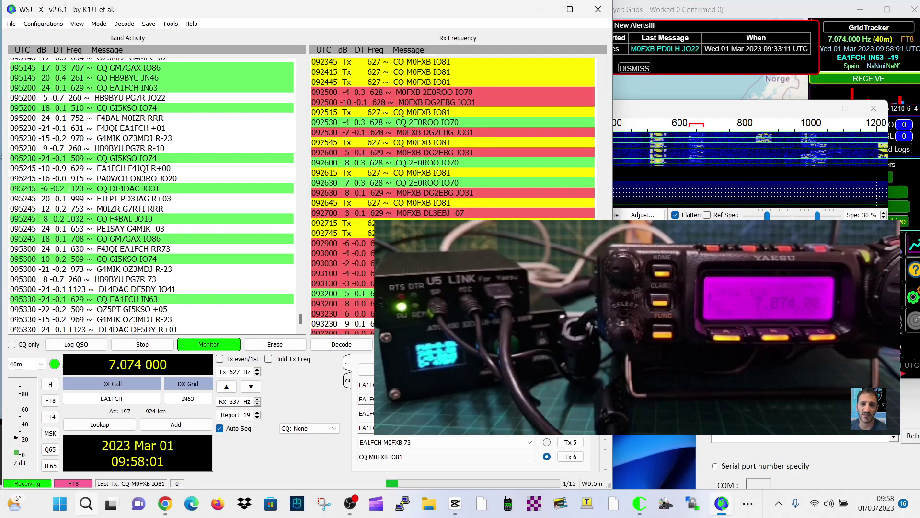
pyautogui.scroll(3, 452, 179)
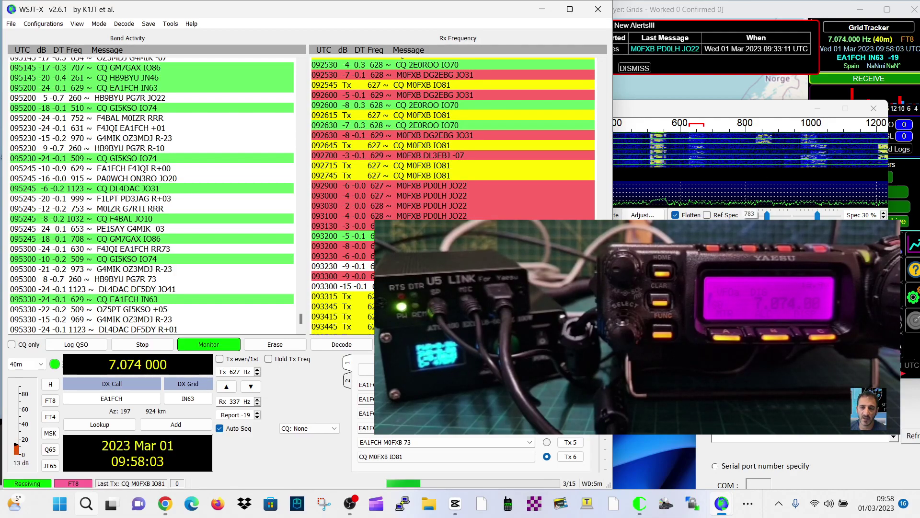
pyautogui.hotkey('alt', 'Tab')
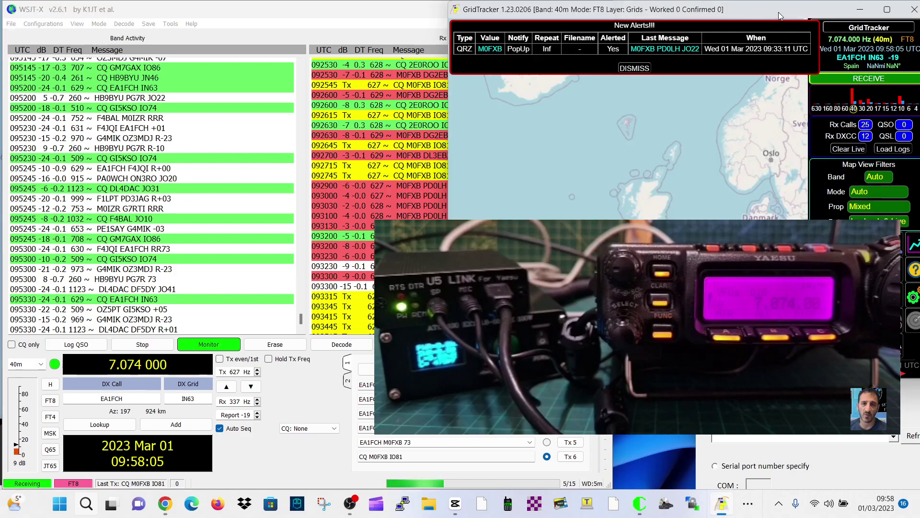
# - Move GridTracker aside, minimise WSJT-X, and maximise then restore the GridTracker map
pyautogui.moveTo(766, 66); pyautogui.dragTo(438, 67)
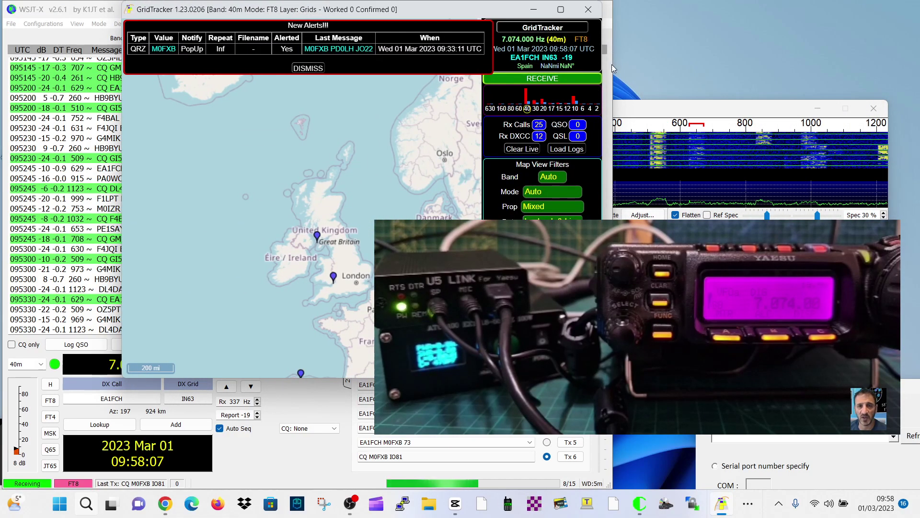
pyautogui.click(612, 63)
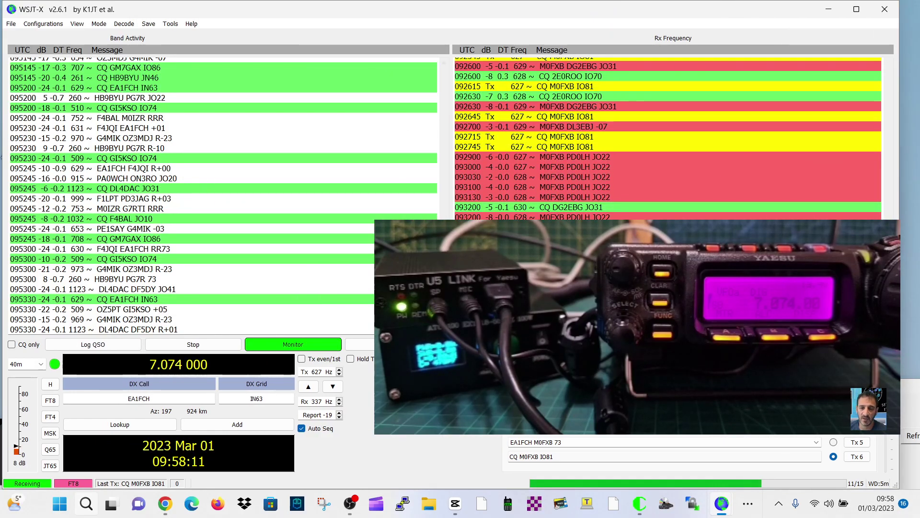
pyautogui.click(828, 12)
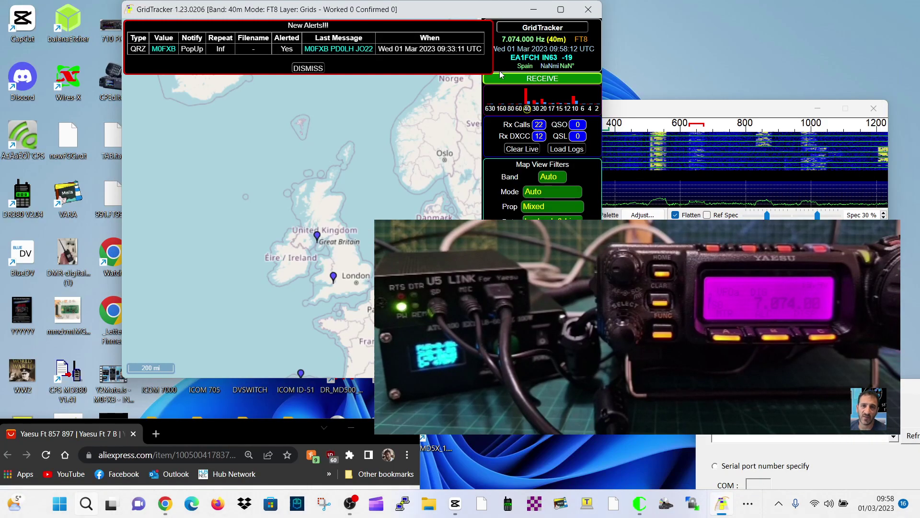
pyautogui.doubleClick(560, 18)
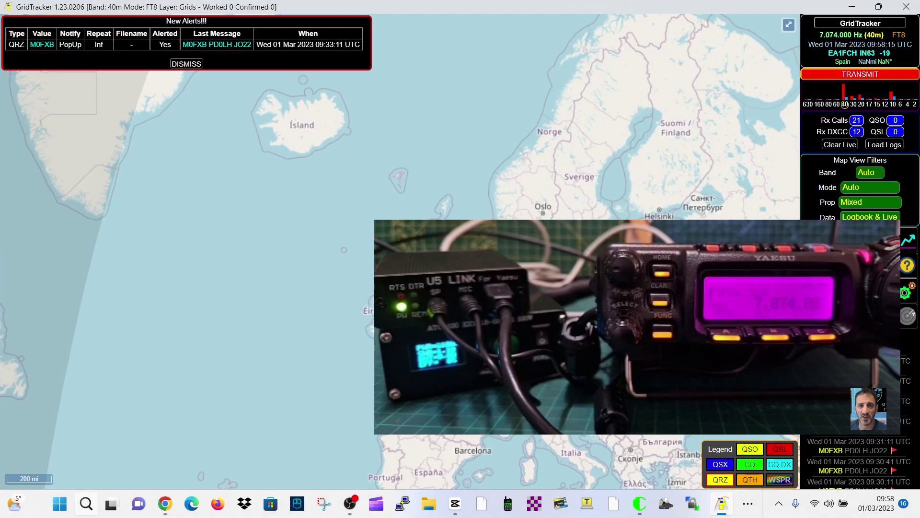
pyautogui.scroll(-2, 503, 180)
pyautogui.scroll(-2, 503, 180)
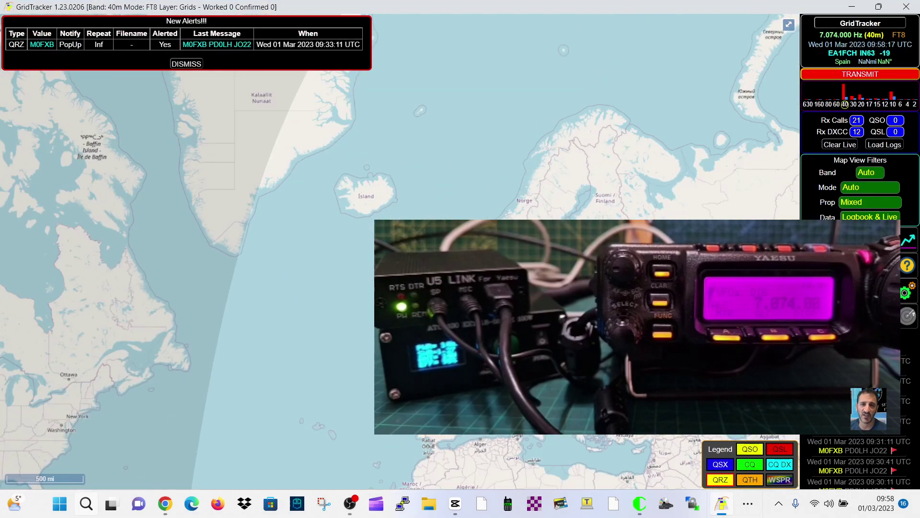
pyautogui.scroll(1, 503, 180)
pyautogui.scroll(1, 504, 180)
pyautogui.scroll(1, 504, 180)
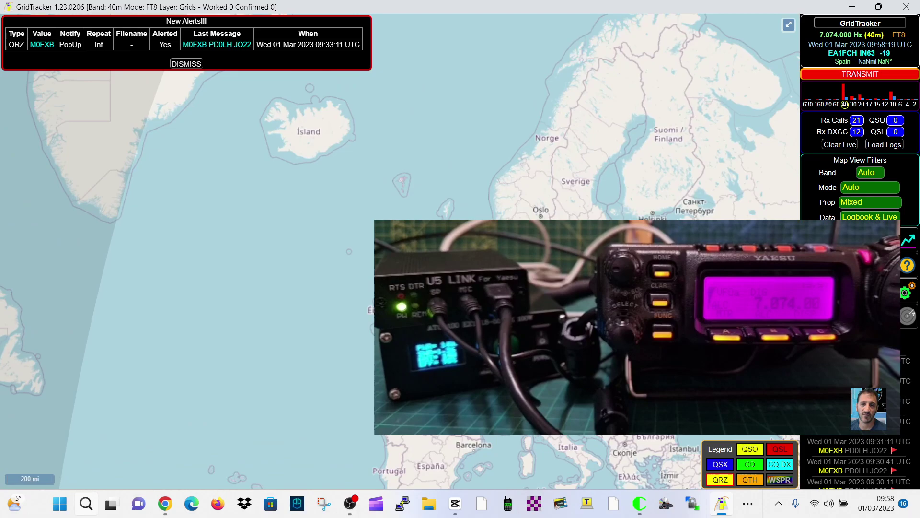
pyautogui.click(879, 7)
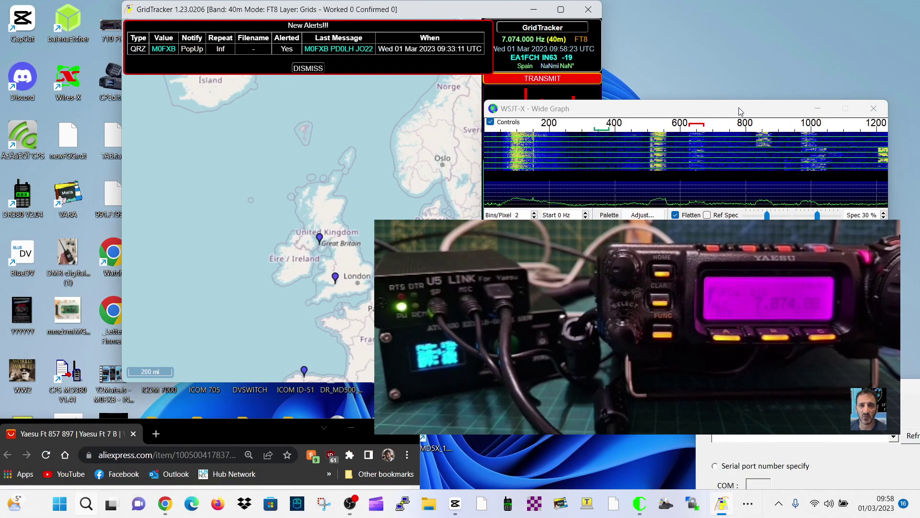
# - Move the waterfall window into view and enlarge it taller and wider
pyautogui.moveTo(741, 115); pyautogui.dragTo(750, 51)
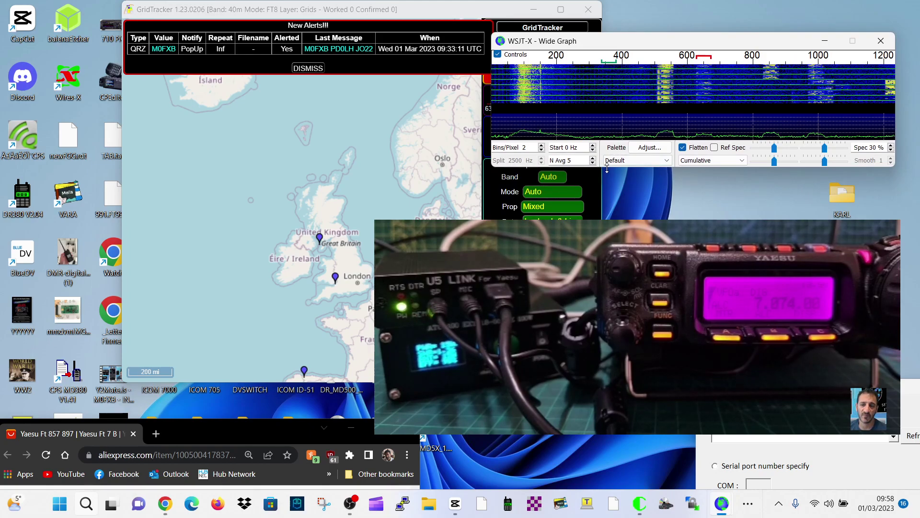
pyautogui.moveTo(608, 171); pyautogui.dragTo(632, 216)
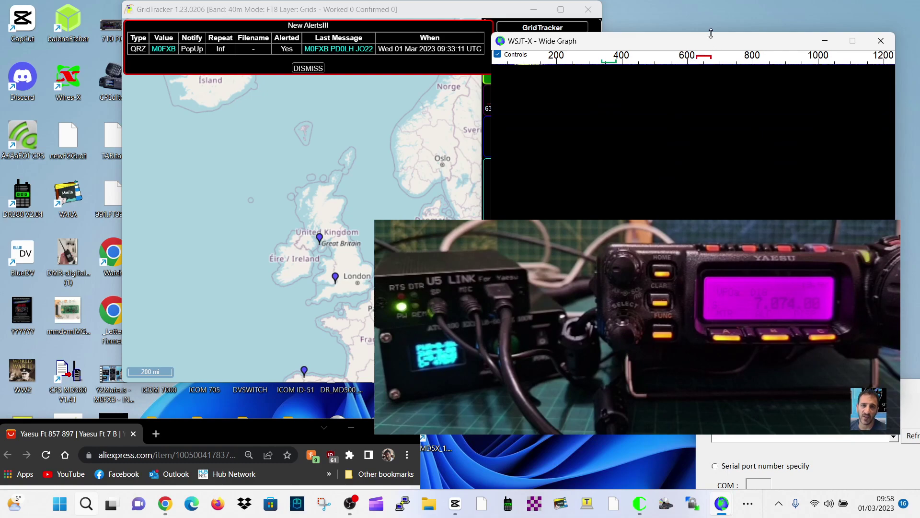
pyautogui.moveTo(711, 34); pyautogui.dragTo(711, 3)
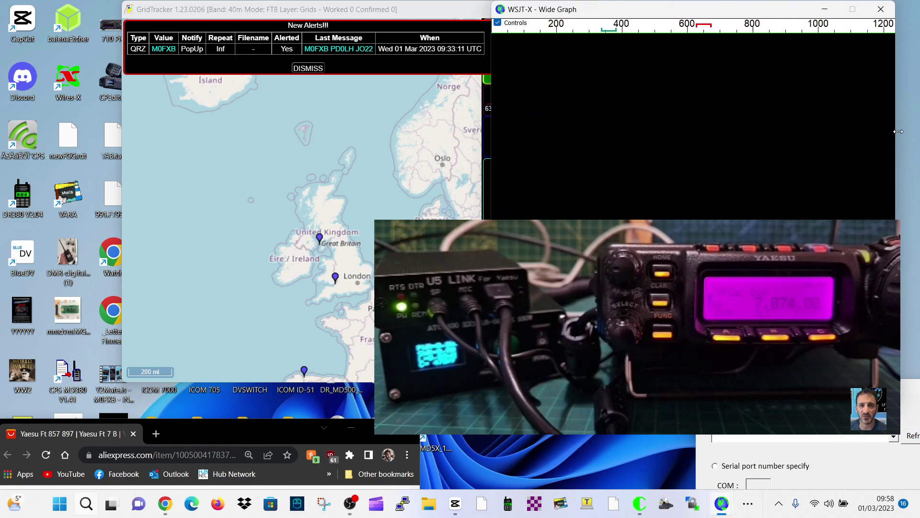
pyautogui.moveTo(899, 131); pyautogui.dragTo(919, 131)
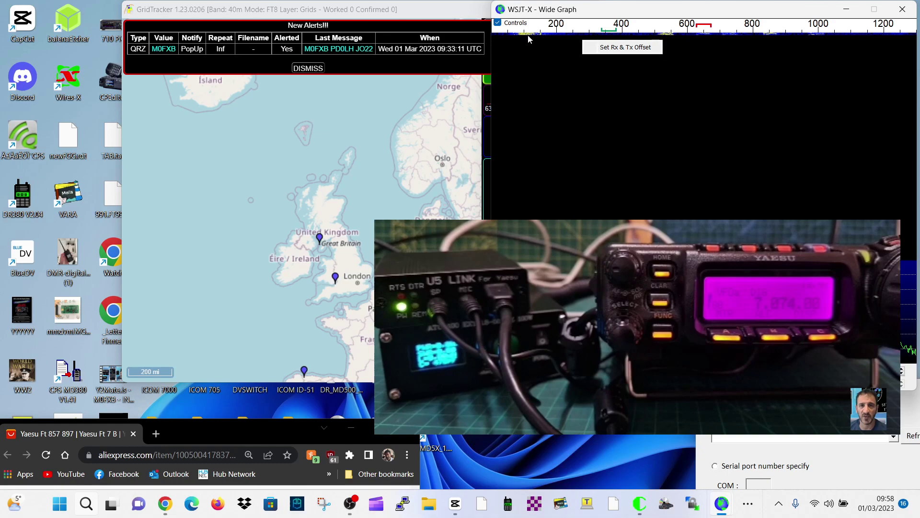
# - Set both Rx and Tx offsets to around 280 Hz on the waterfall
pyautogui.click(612, 46)
pyautogui.rightClick(582, 39)
pyautogui.click(611, 43)
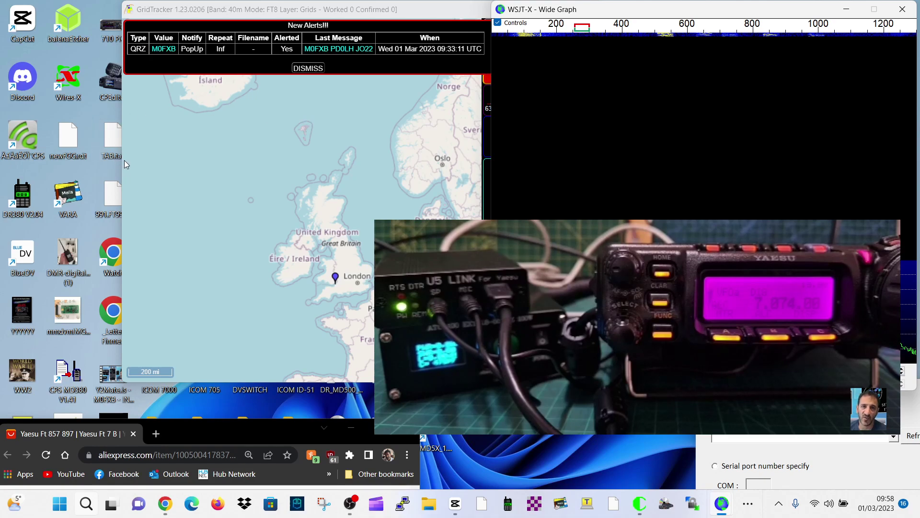
# - Widen GridTracker to show its side panel, then bring WSJT-X forward with Settings open
pyautogui.moveTo(119, 163); pyautogui.dragTo(16, 163)
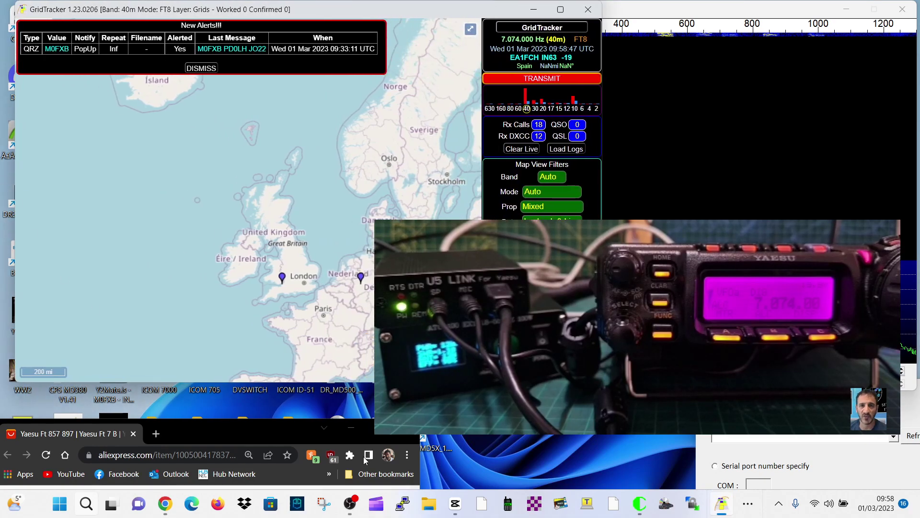
pyautogui.click(749, 503)
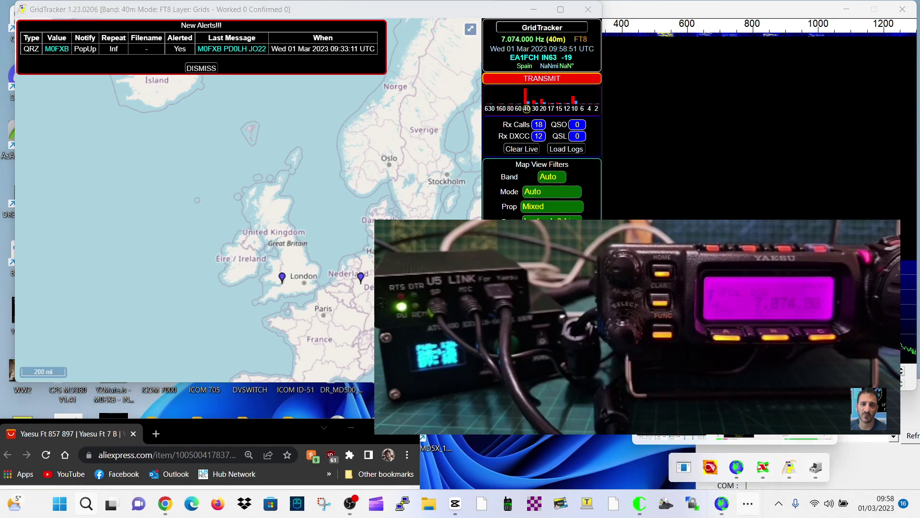
pyautogui.click(736, 468)
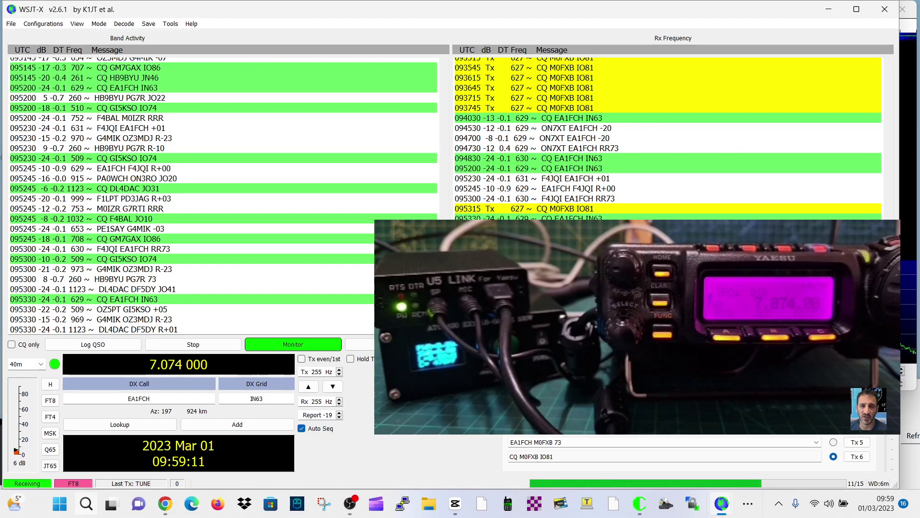
pyautogui.press('F2')
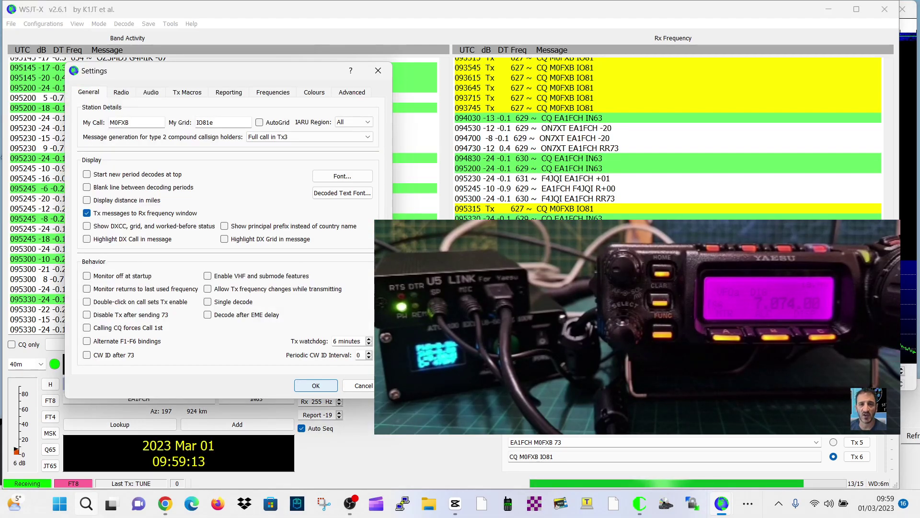